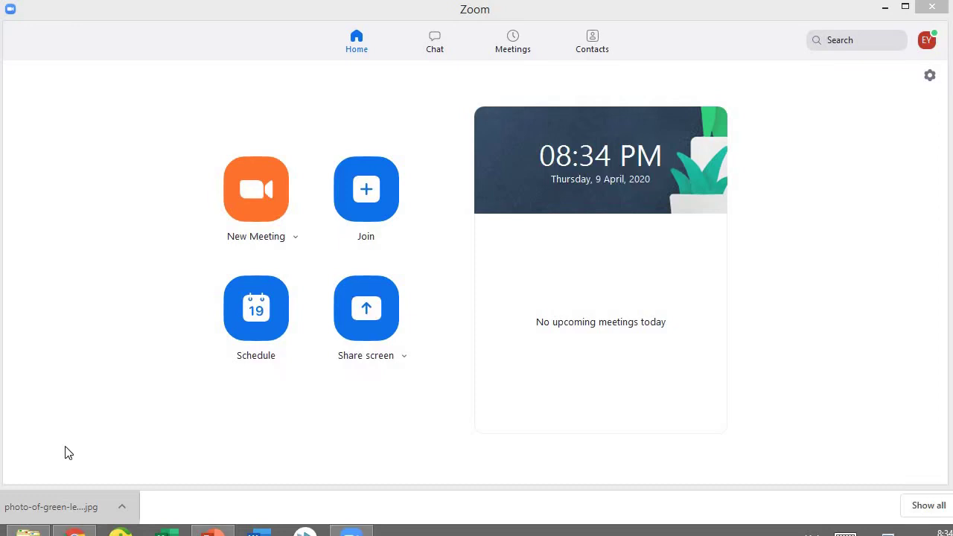
Step: Check the current virtual background in the Zoom settings, then close the settings window
left_click(930, 78)
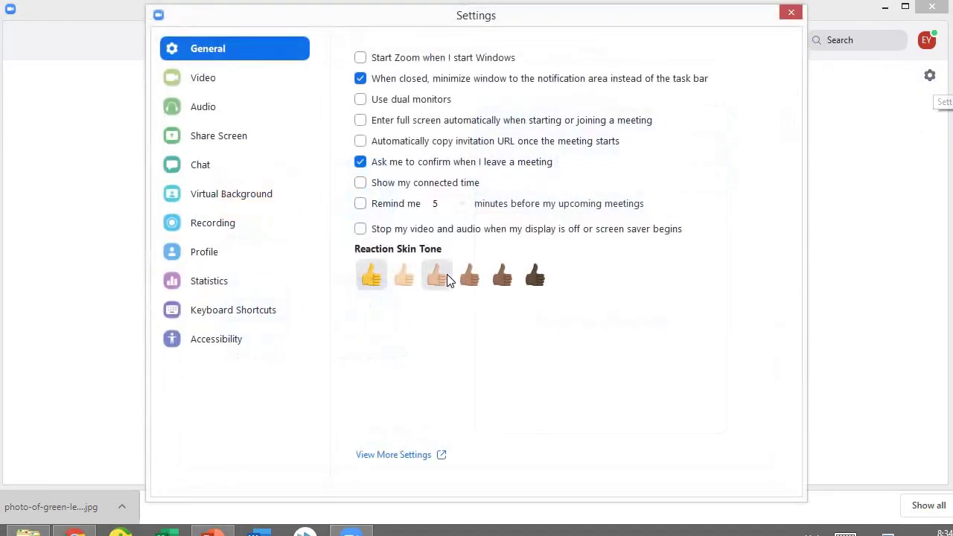
left_click(239, 195)
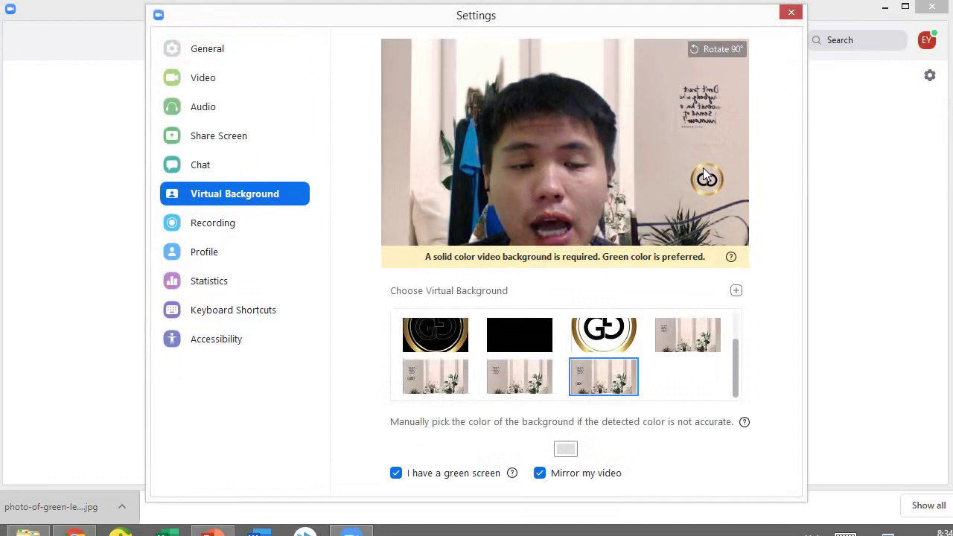
left_click(791, 12)
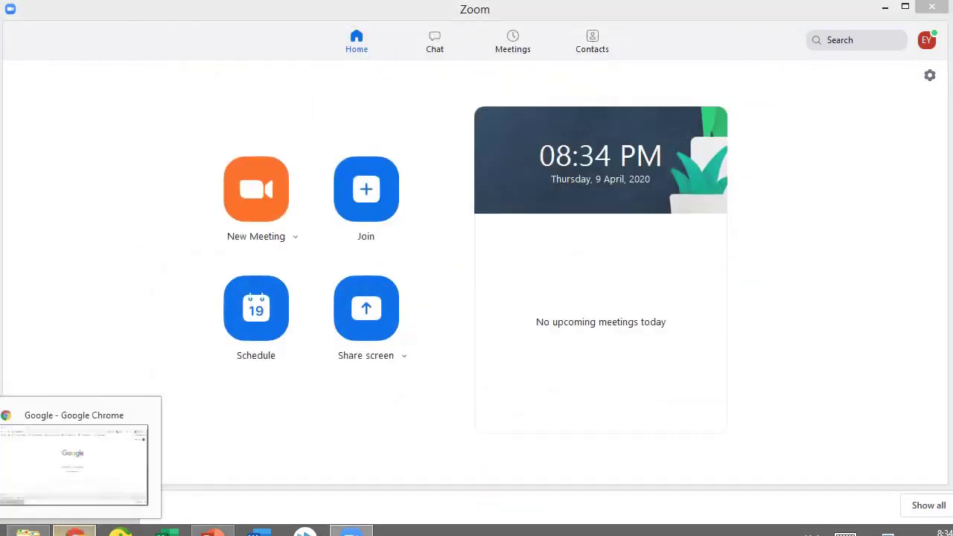
Step: Switch to Chrome, find the Pexels site through a Google search for "pexel", and search it for "home" photos
left_click(75, 530)
type("pexel")
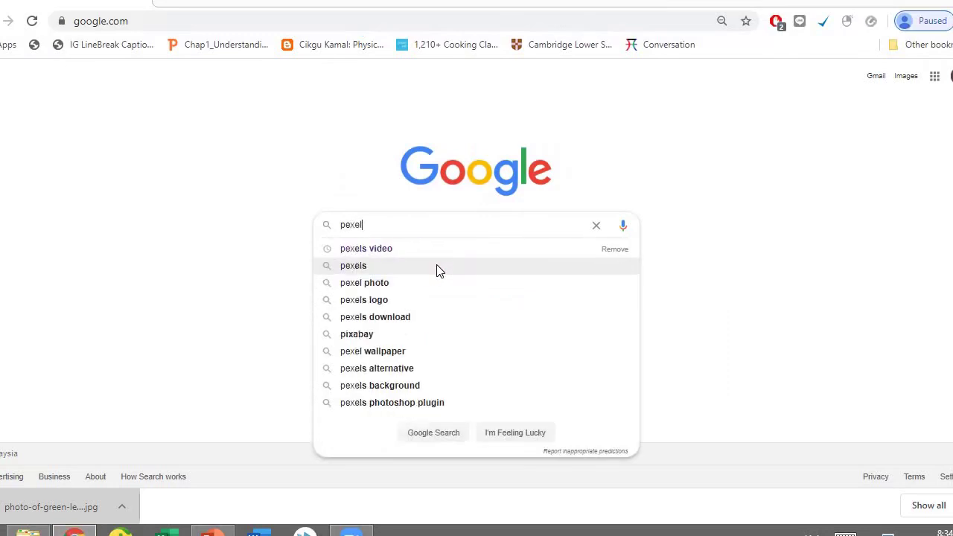
key("Return")
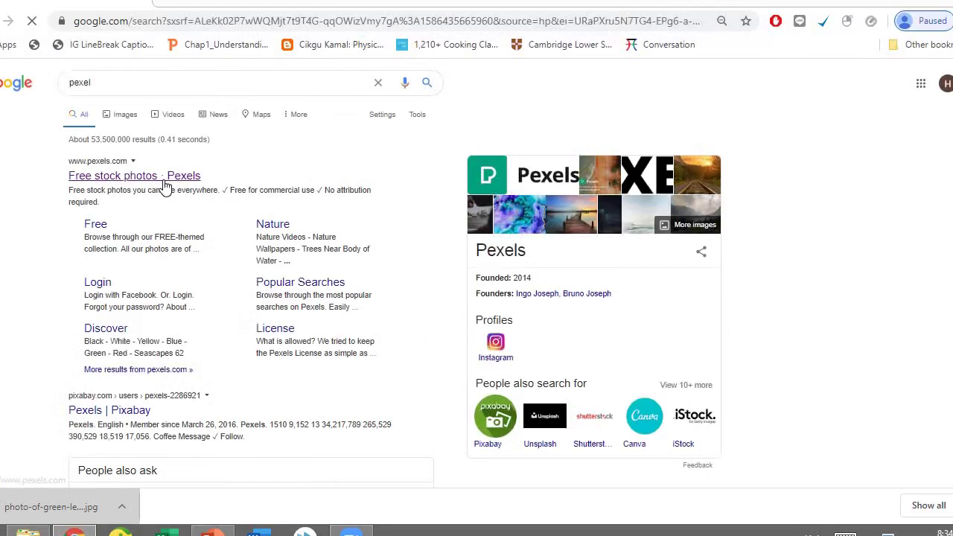
left_click(162, 183)
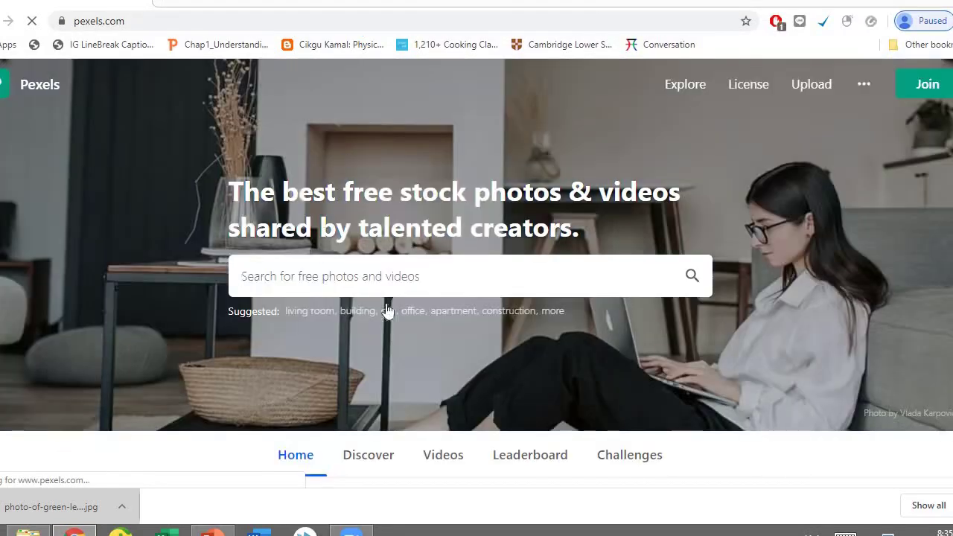
type("home")
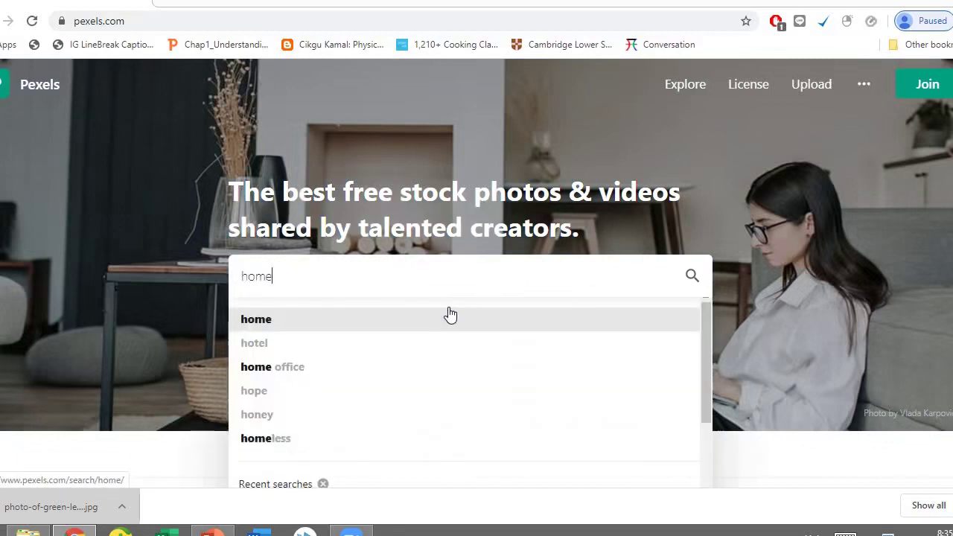
left_click(449, 319)
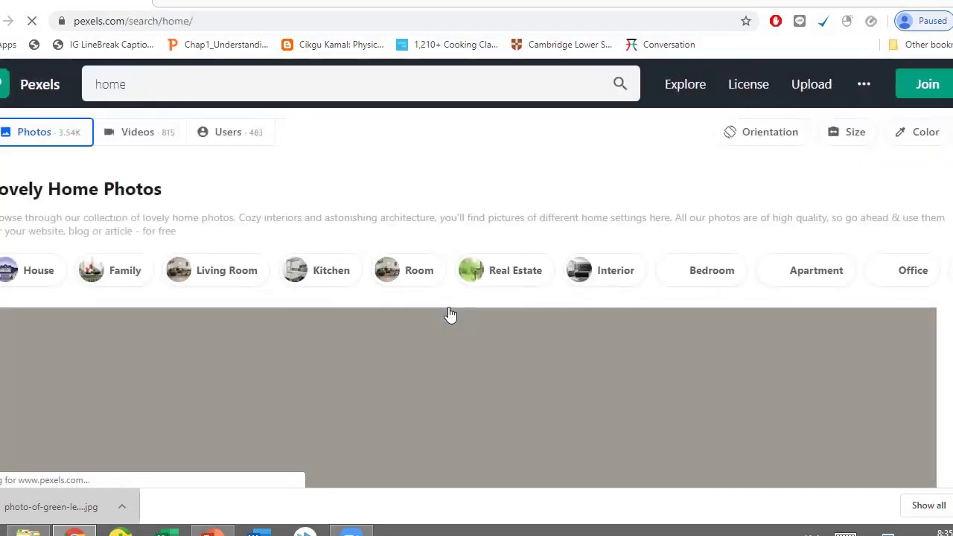
Step: Download the photo of green leaf potted plants on a window and stand, and dismiss the thank-you dialog
scroll(476, 297, "down", 10)
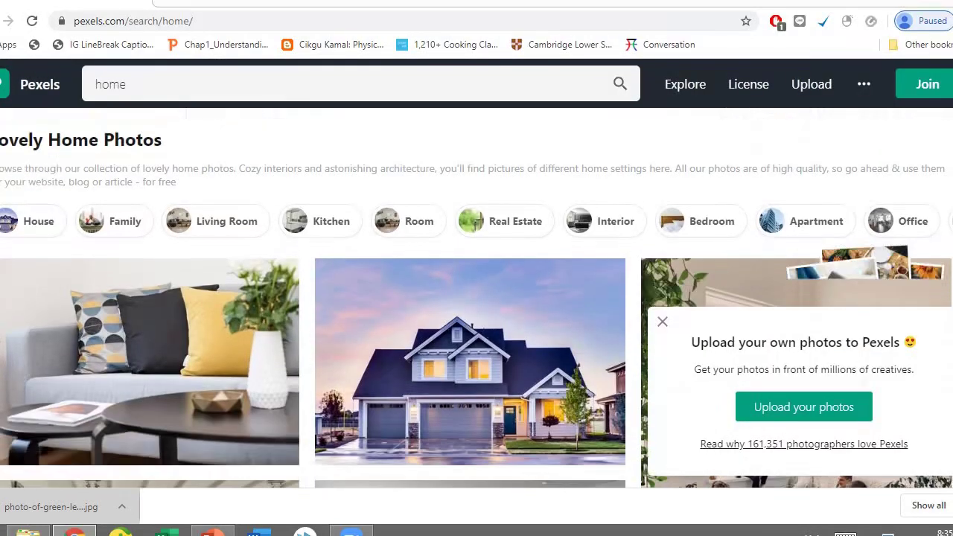
scroll(521, 247, "down", 2)
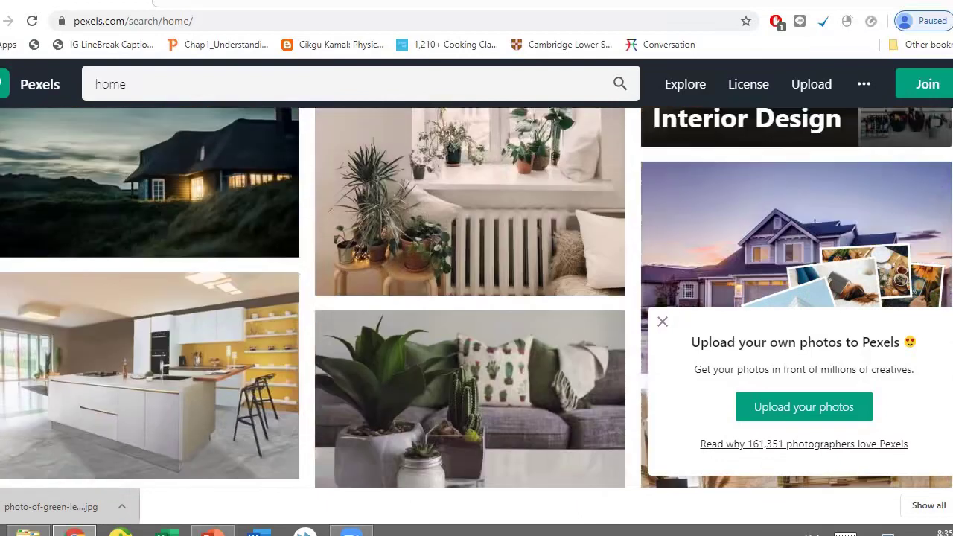
scroll(521, 247, "up", 3)
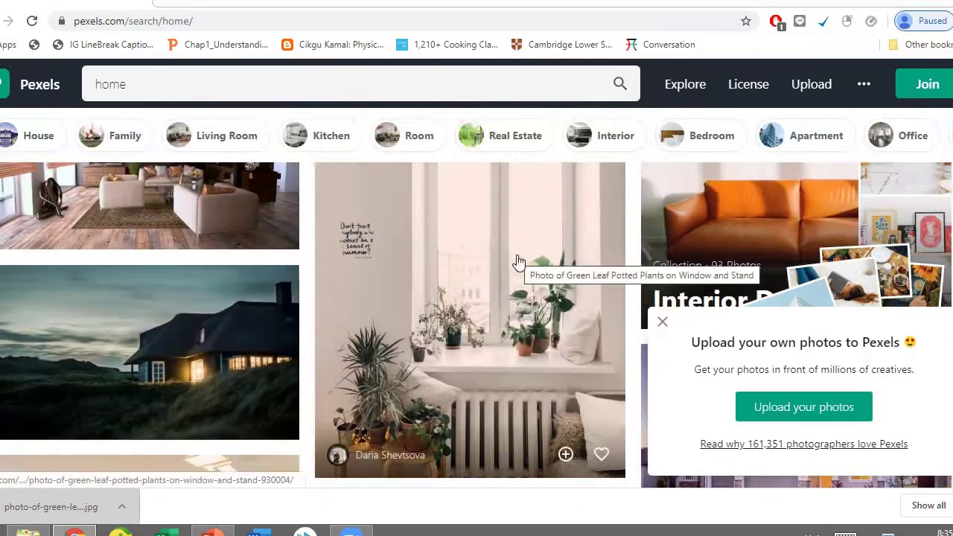
left_click(517, 259)
left_click(892, 97)
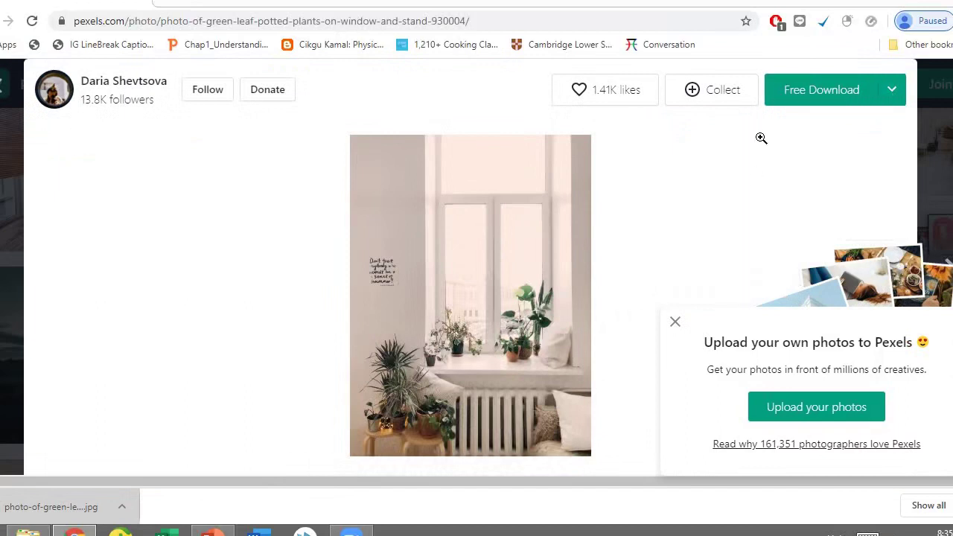
left_click(809, 104)
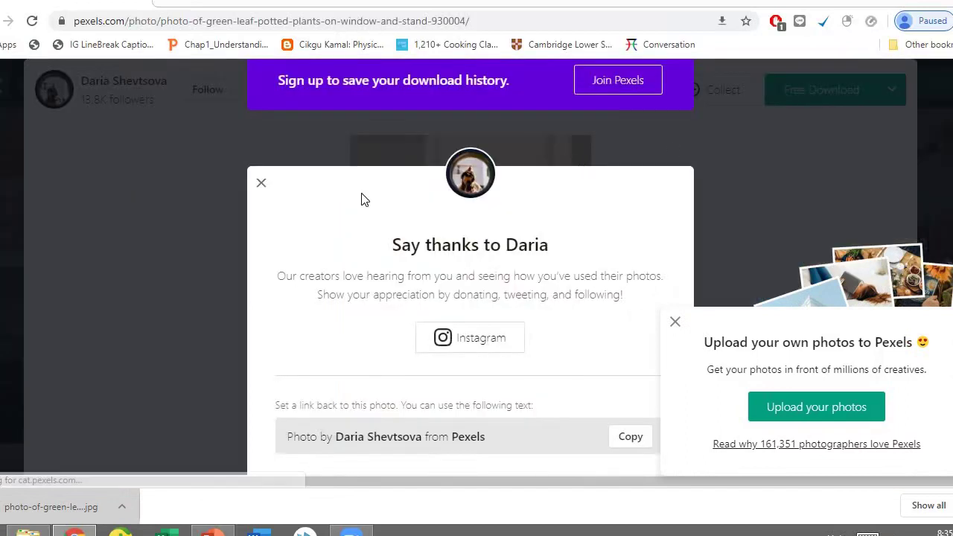
left_click(261, 184)
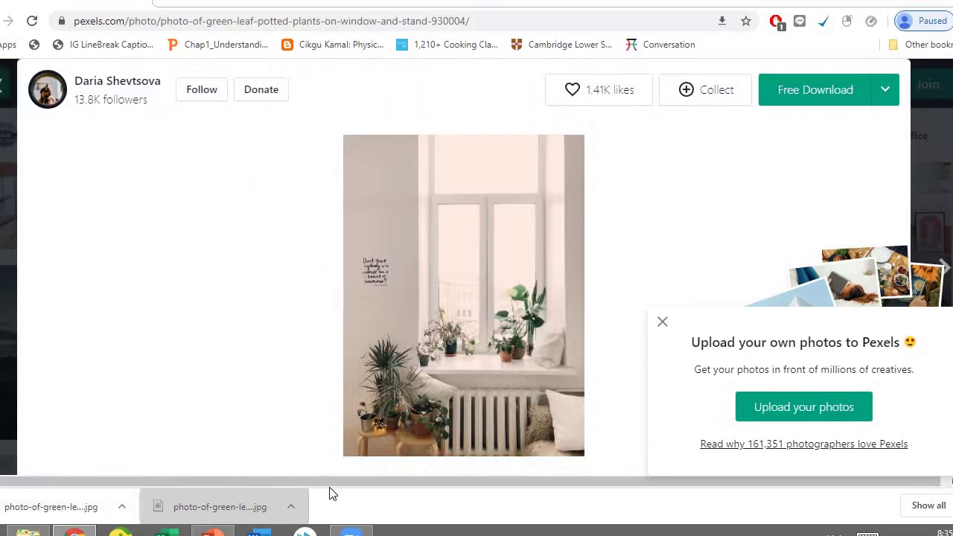
Step: Switch to Zoom and start adding an image in the virtual background settings
left_click(350, 530)
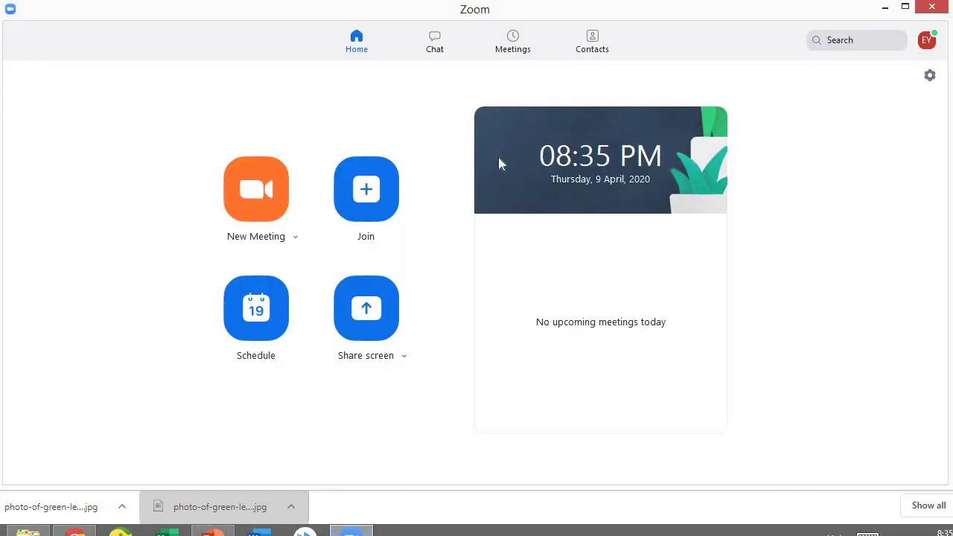
left_click(929, 77)
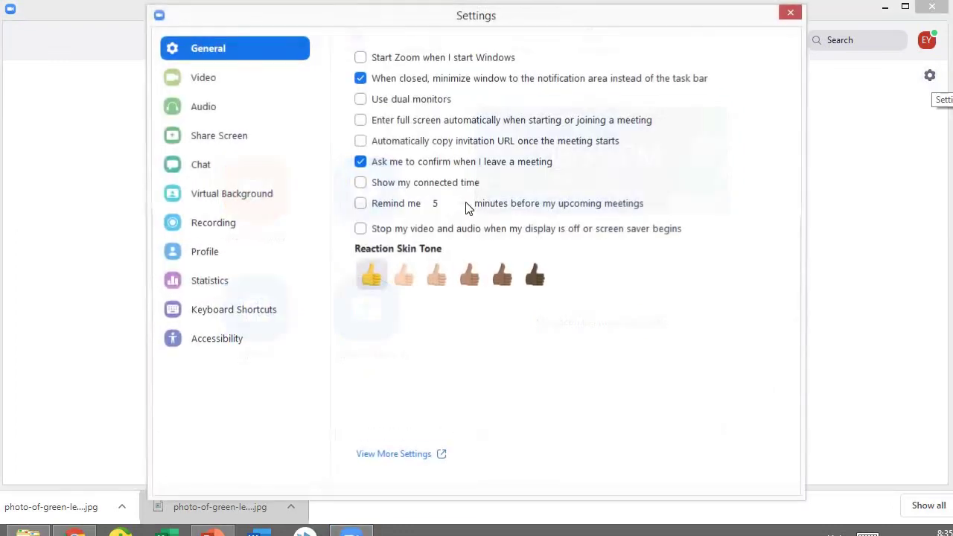
left_click(221, 197)
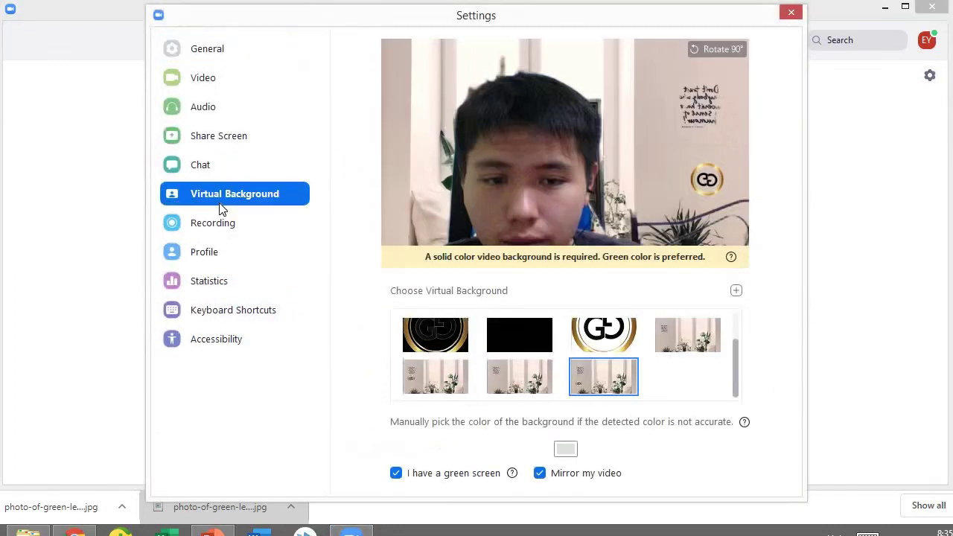
left_click(736, 292)
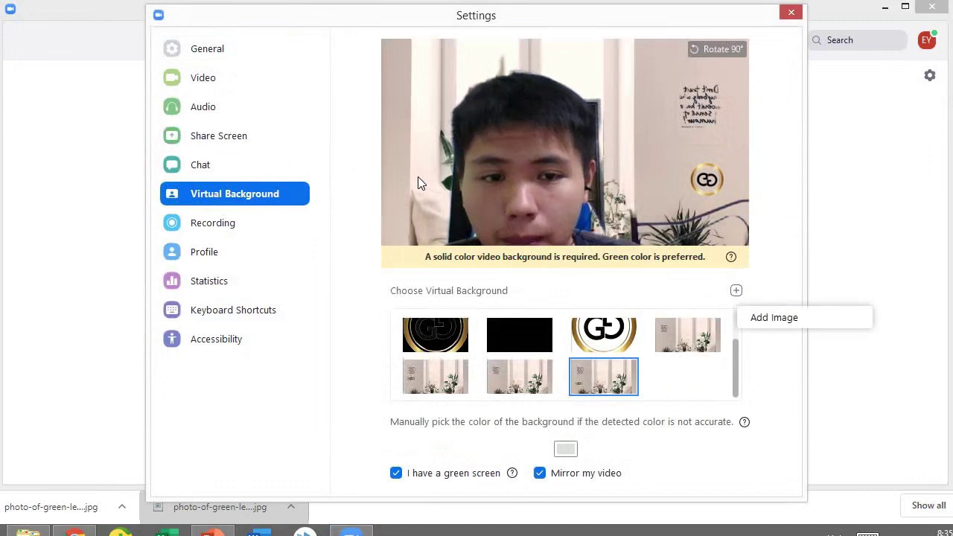
left_click(770, 319)
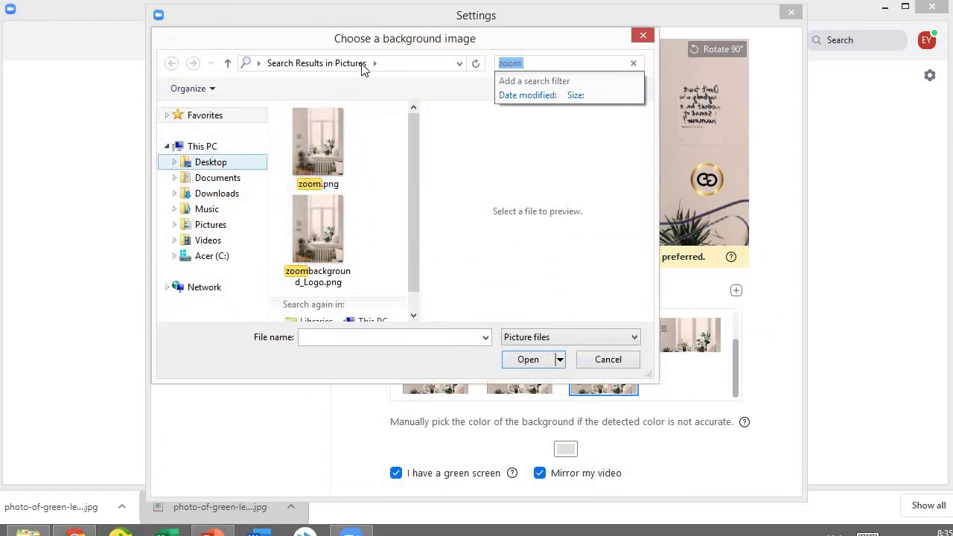
Step: Search the Desktop > Sem 1 > TITAS folder for "photo" and add the green leaf potted plants image as the virtual background
left_click(212, 162)
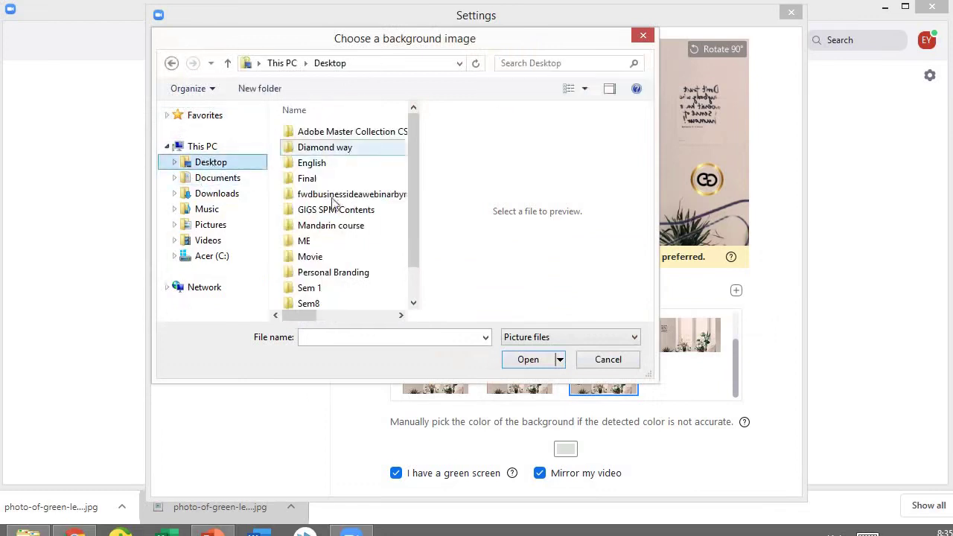
double_click(305, 287)
double_click(352, 147)
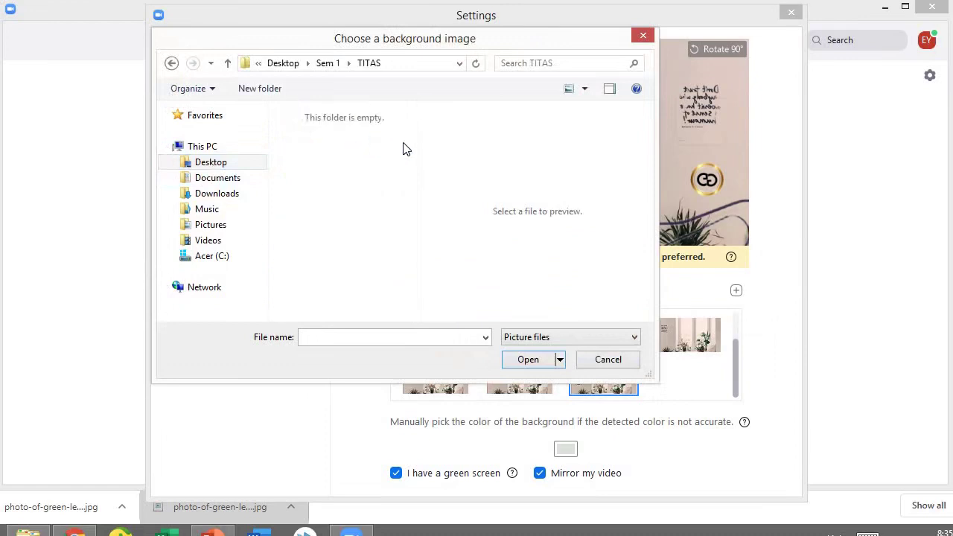
left_click(518, 63)
type("photo")
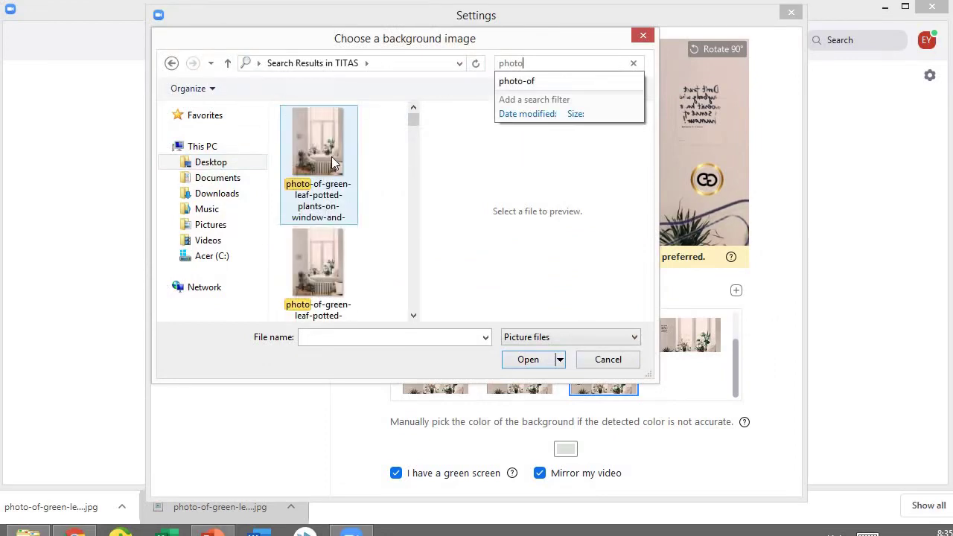
double_click(331, 157)
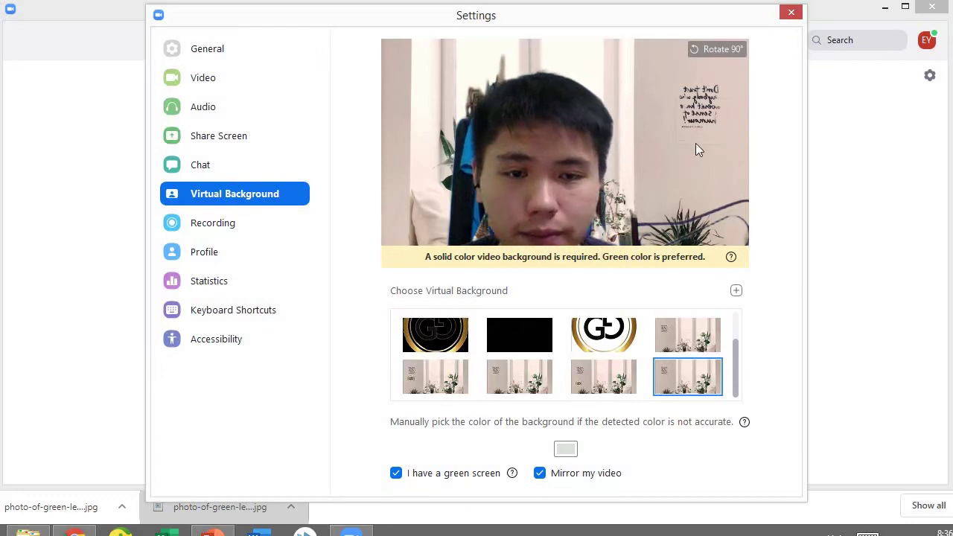
Step: Switch to PowerPoint, close the Zoom settings, and insert the downloaded potted plants photo from Chrome onto the blank slide
left_click(212, 530)
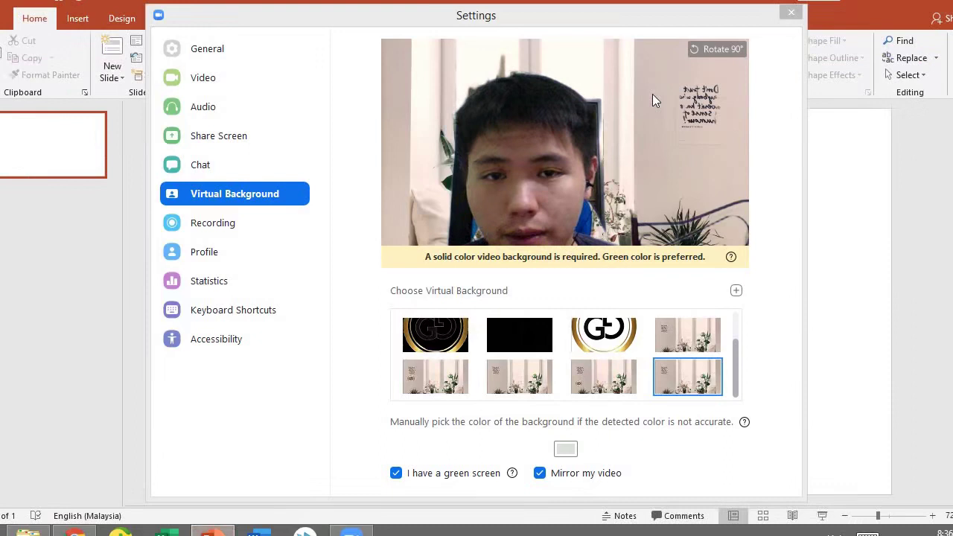
left_click(792, 15)
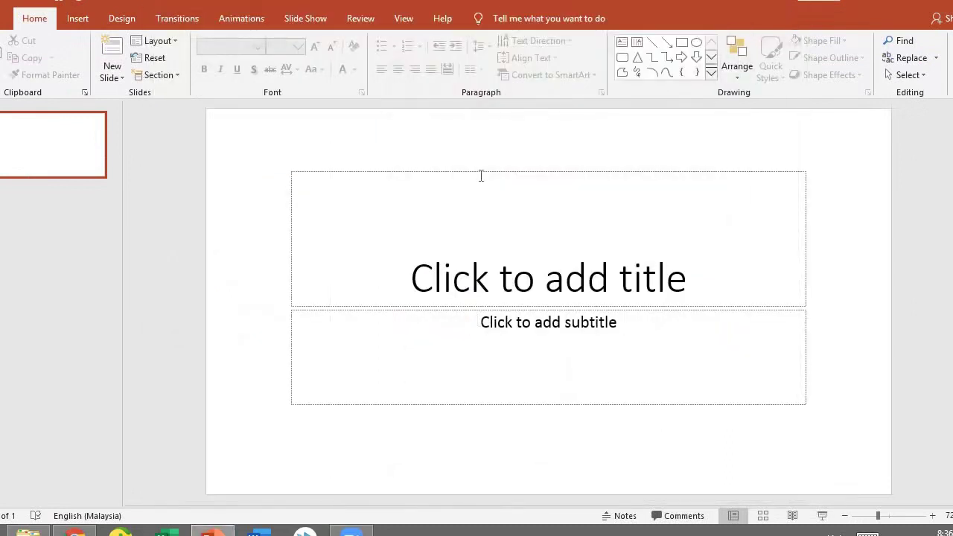
mouse_move(74, 530)
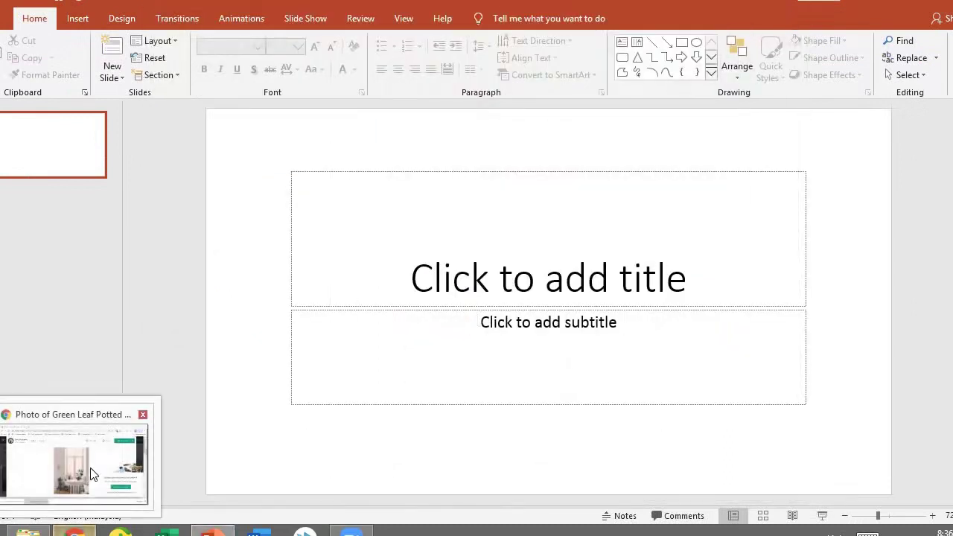
left_click(92, 474)
left_click_drag(38, 509, 519, 298)
Step: Add logo_black_transparent.png from File Explorer to the slide and shrink it to about 1.81 × 1.4 cm below the wall quote
mouse_move(28, 529)
left_click(67, 461)
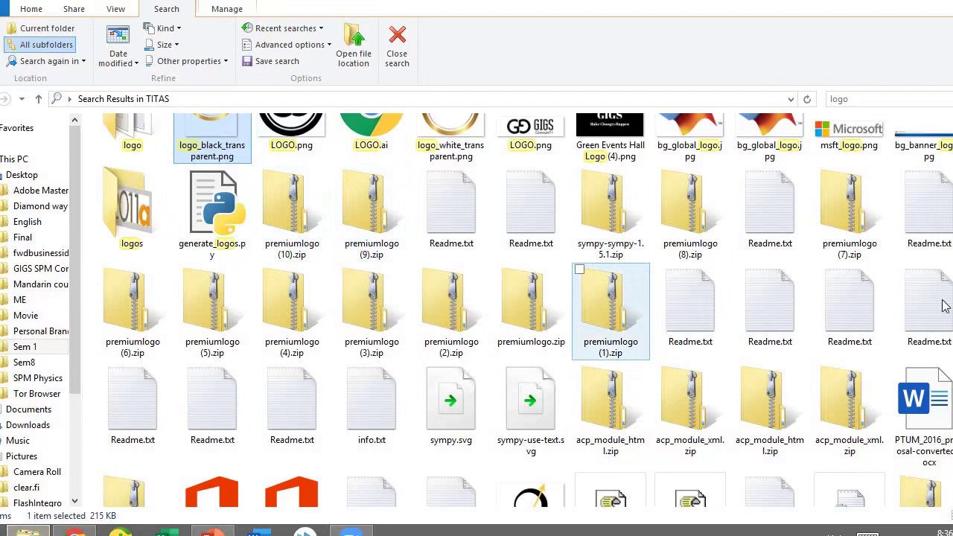
scroll(521, 310, "up", 1)
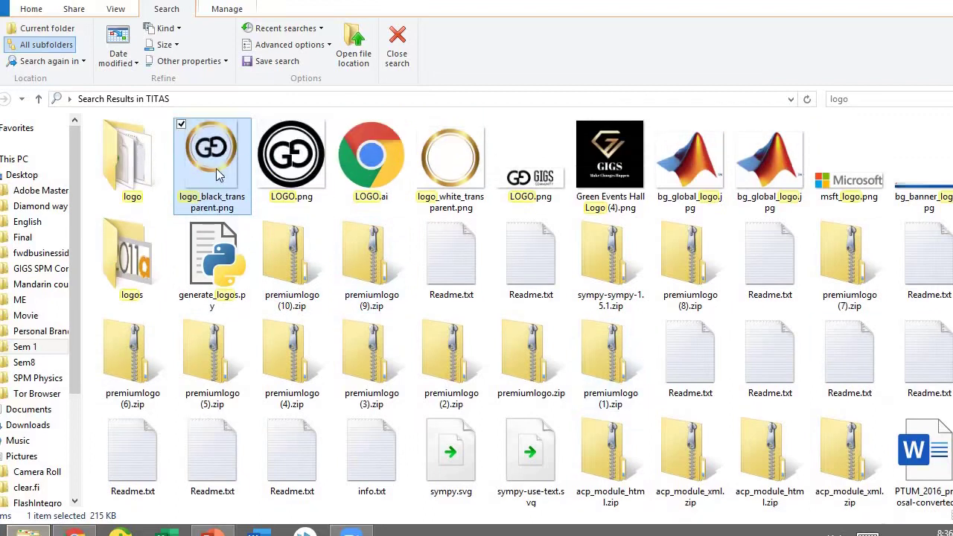
left_click_drag(215, 168, 488, 300)
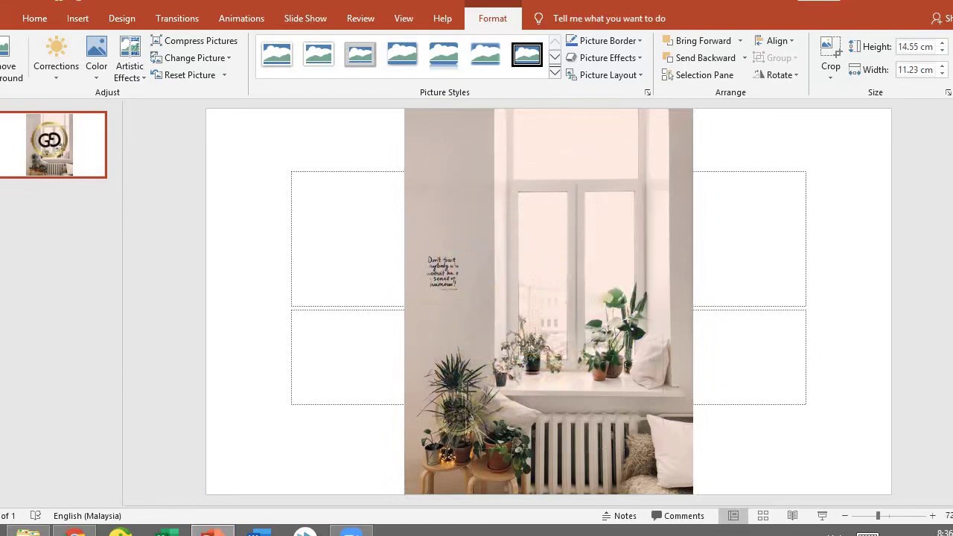
left_click_drag(465, 394, 461, 421)
left_click_drag(443, 335, 452, 320)
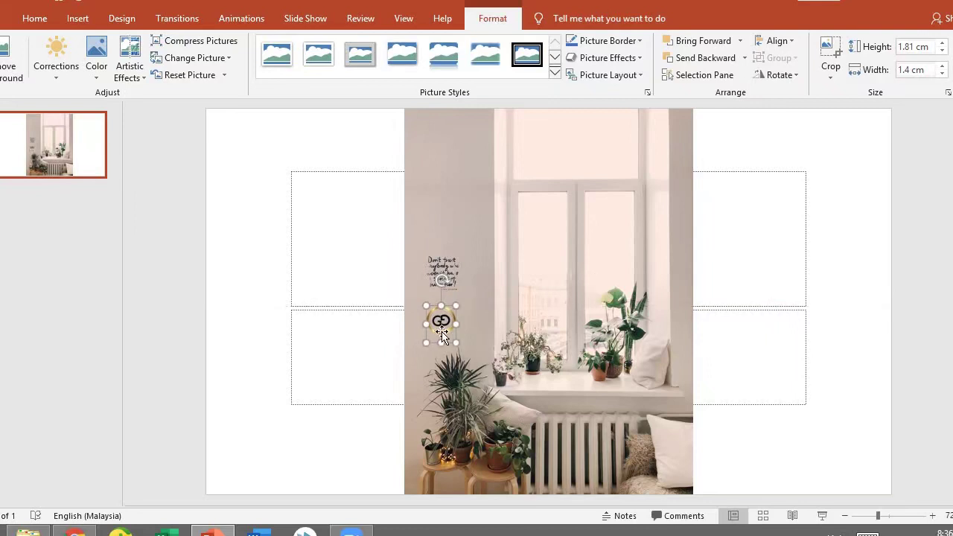
Step: Select the potted plants photo together with the logo and group them into one object
left_click(546, 297, "shift")
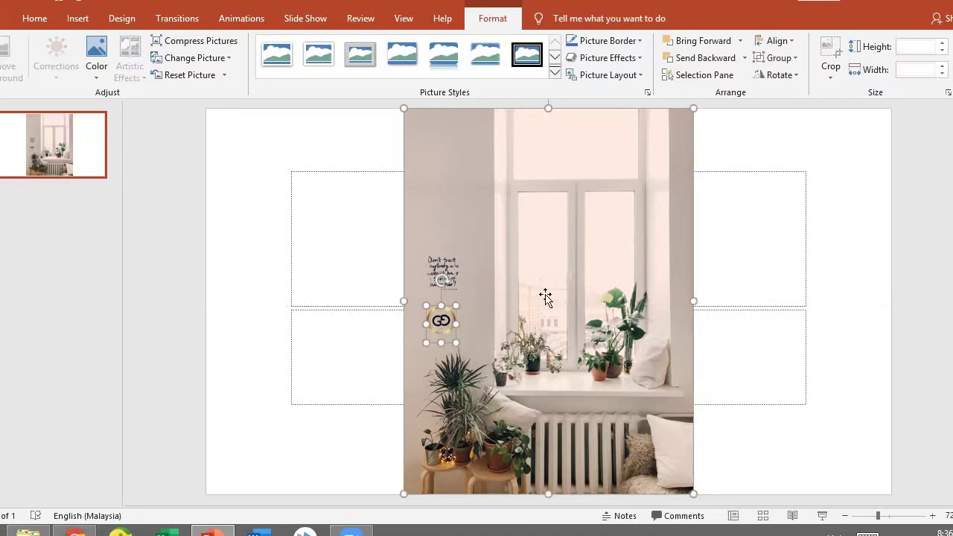
right_click(546, 299)
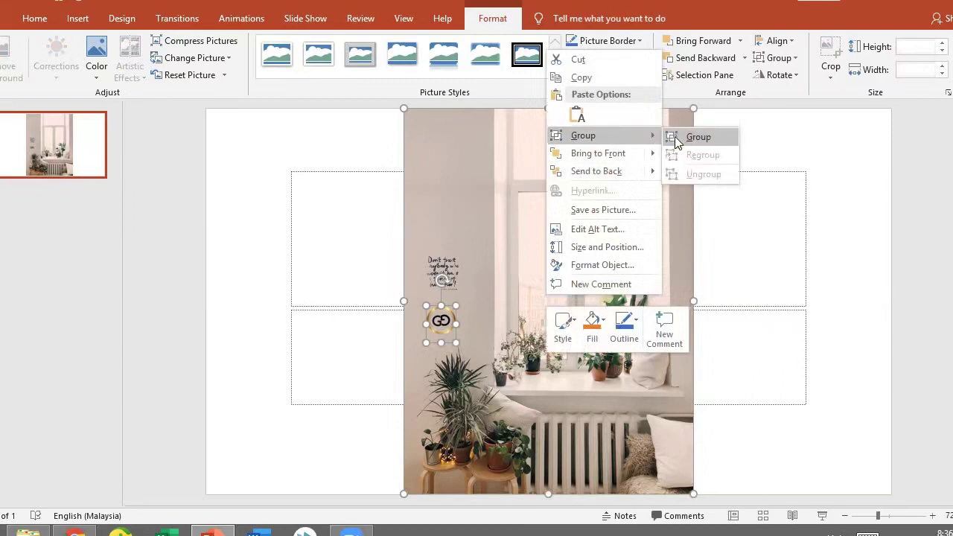
left_click(674, 140)
Step: Save the grouped photo and logo as a PNG picture named zoombckground in the Pictures folder
right_click(596, 240)
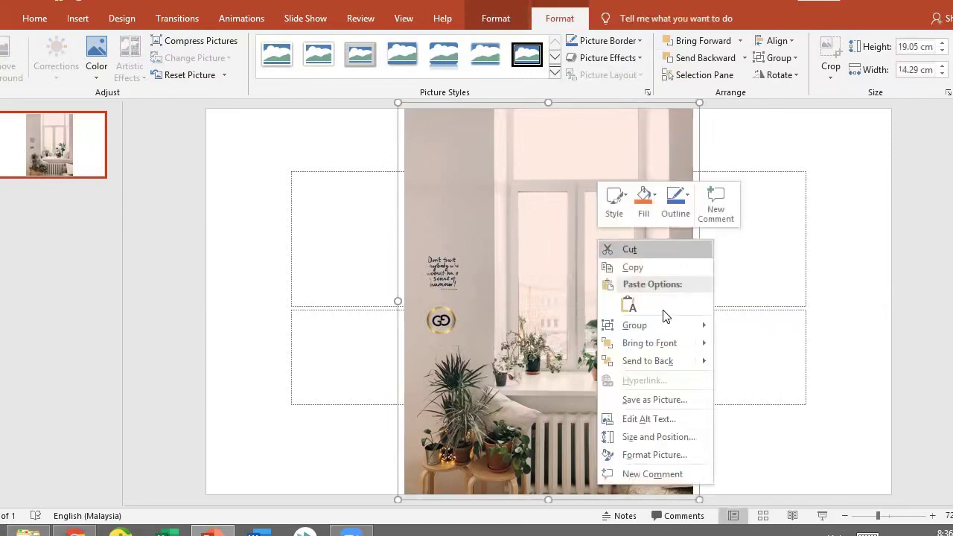
left_click(631, 401)
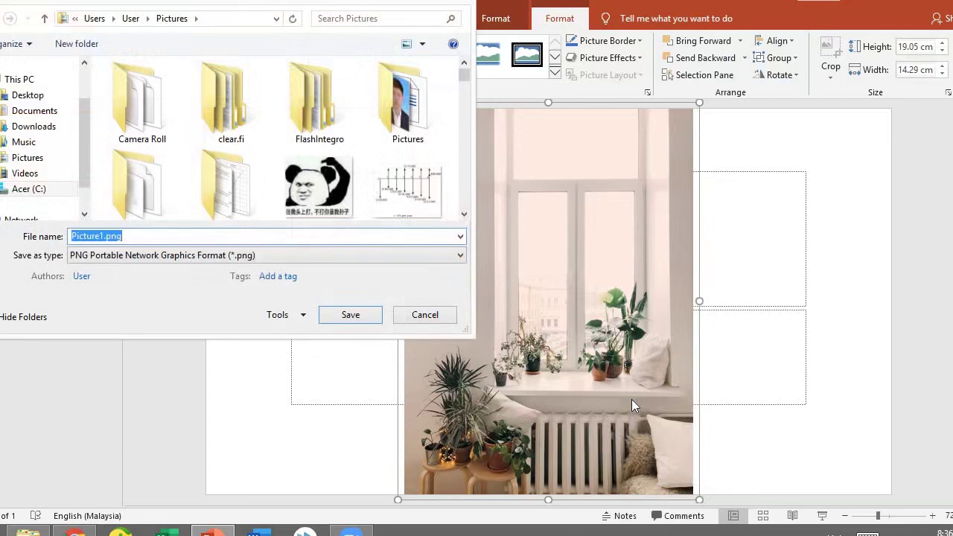
type("zoombckground")
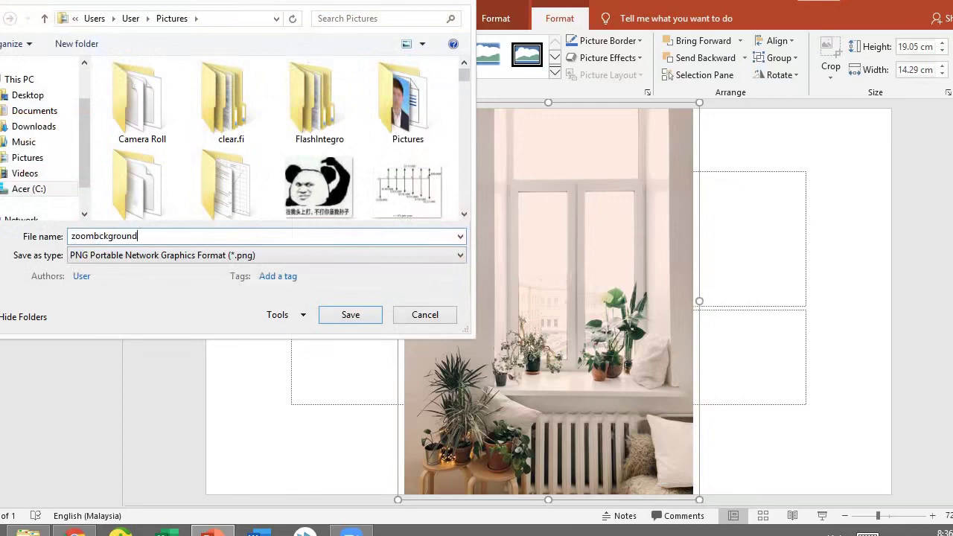
key("Return")
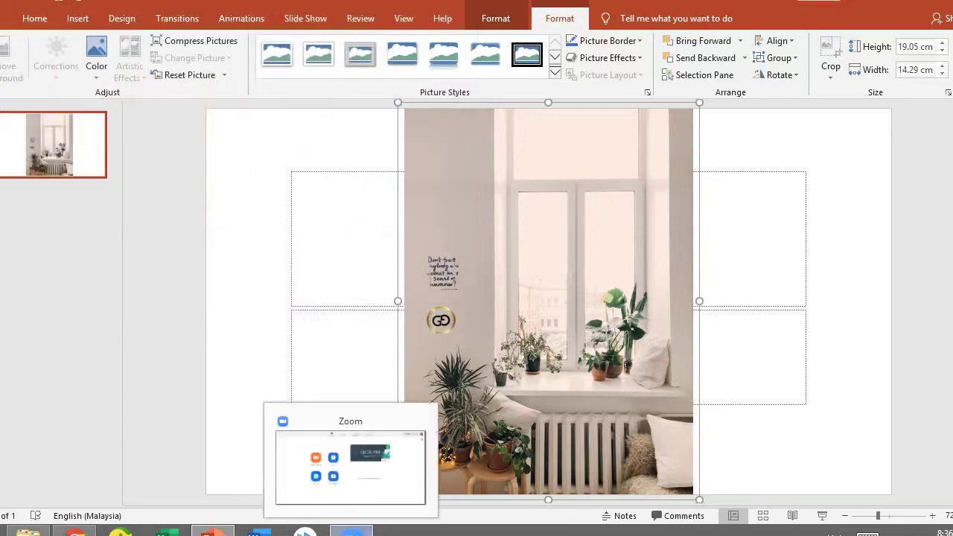
Step: Switch to Zoom and start adding a new image in the virtual background settings
left_click(351, 530)
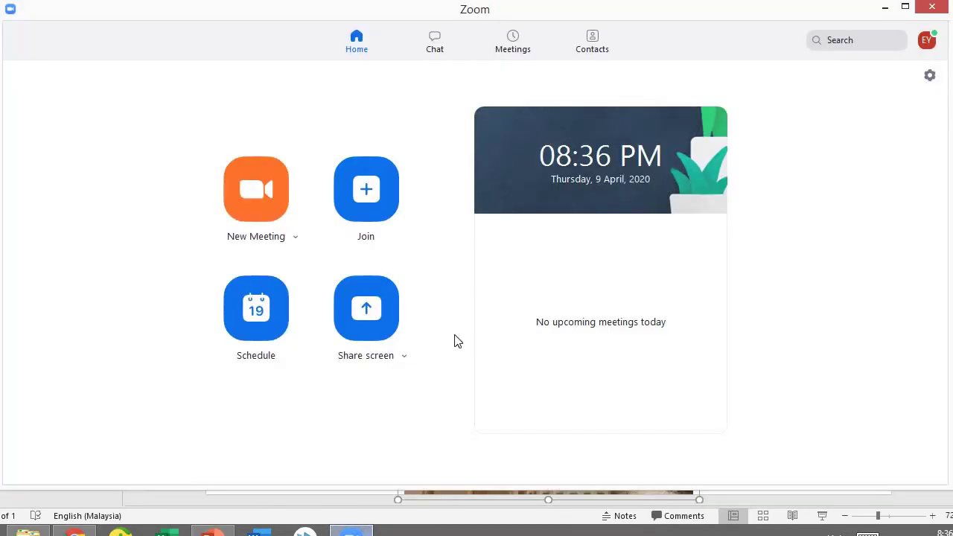
left_click(930, 77)
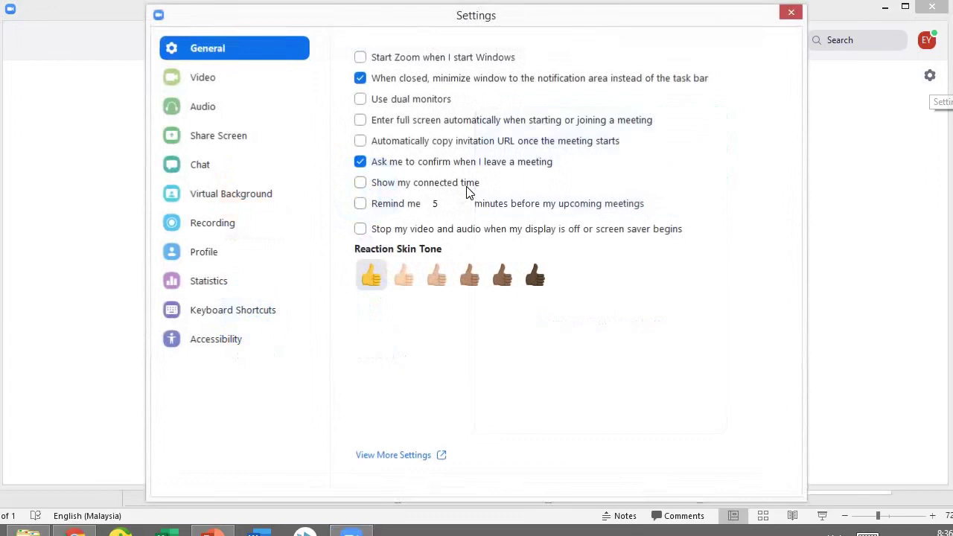
left_click(251, 204)
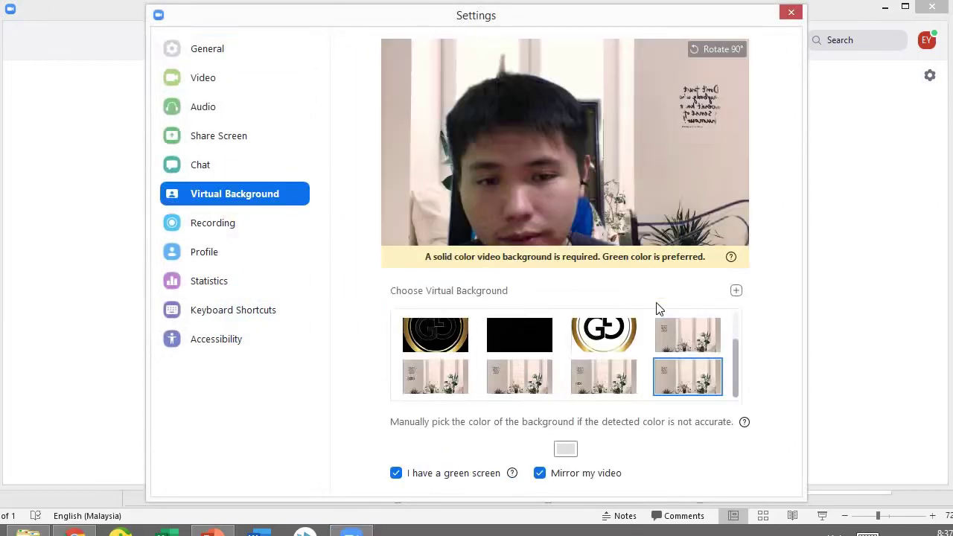
left_click(735, 291)
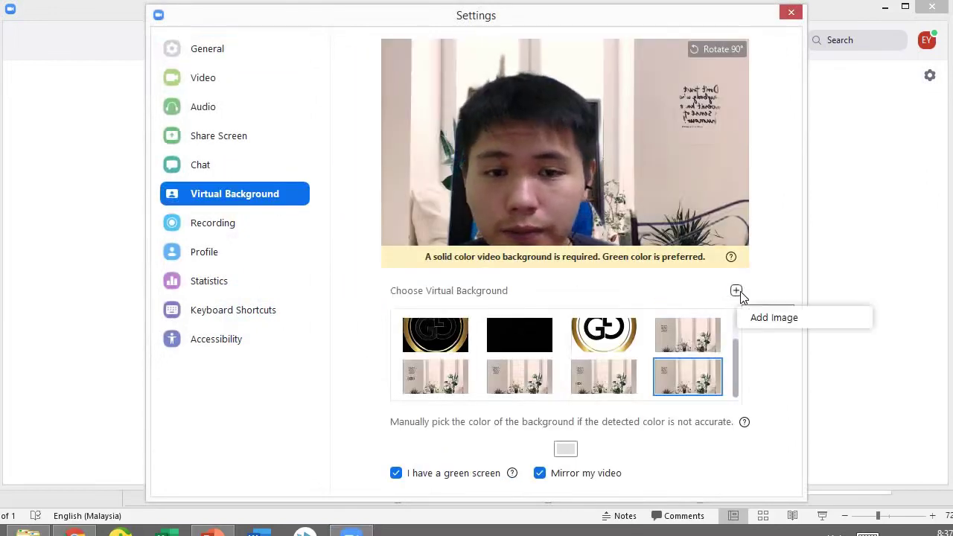
left_click(795, 318)
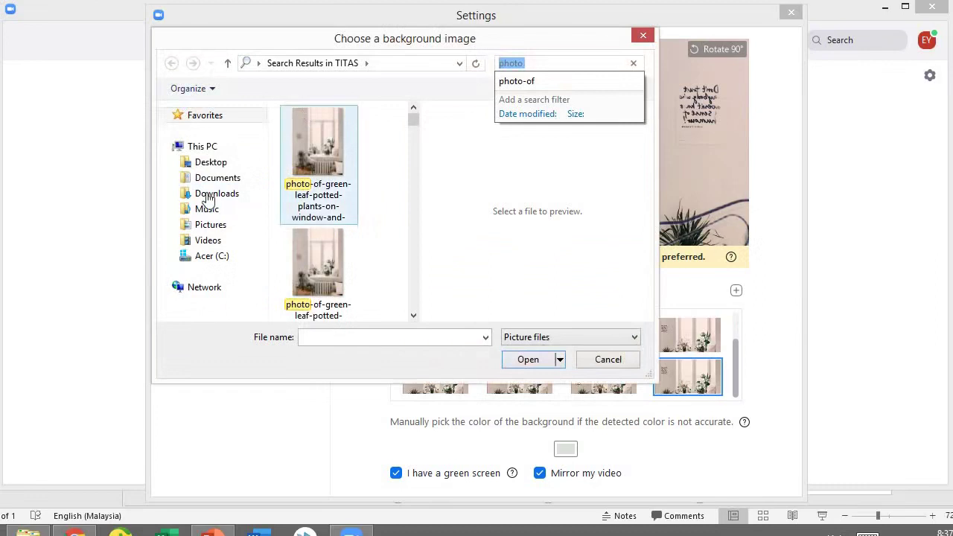
Step: Search the Pictures folder for "zoomb" and add zoombckground.png as the virtual background
left_click(223, 230)
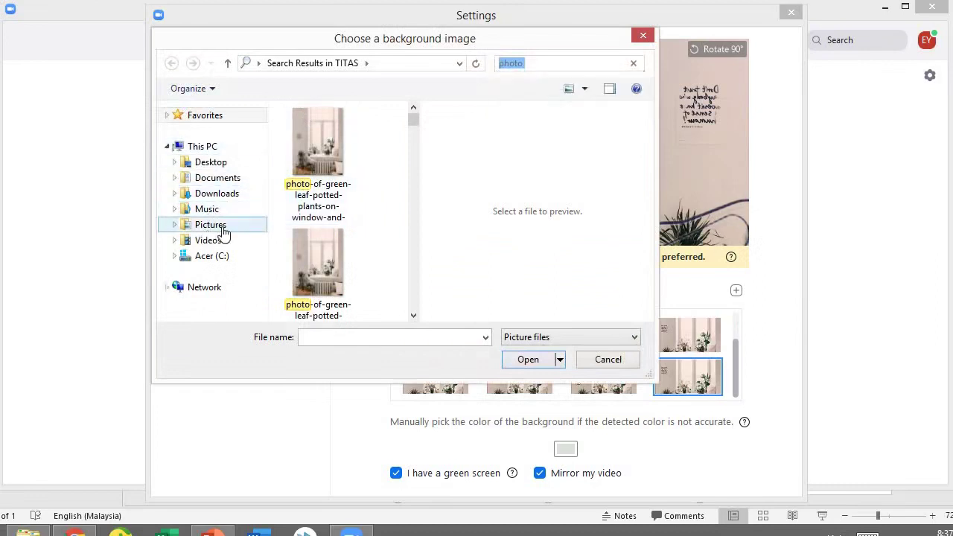
left_click(562, 63)
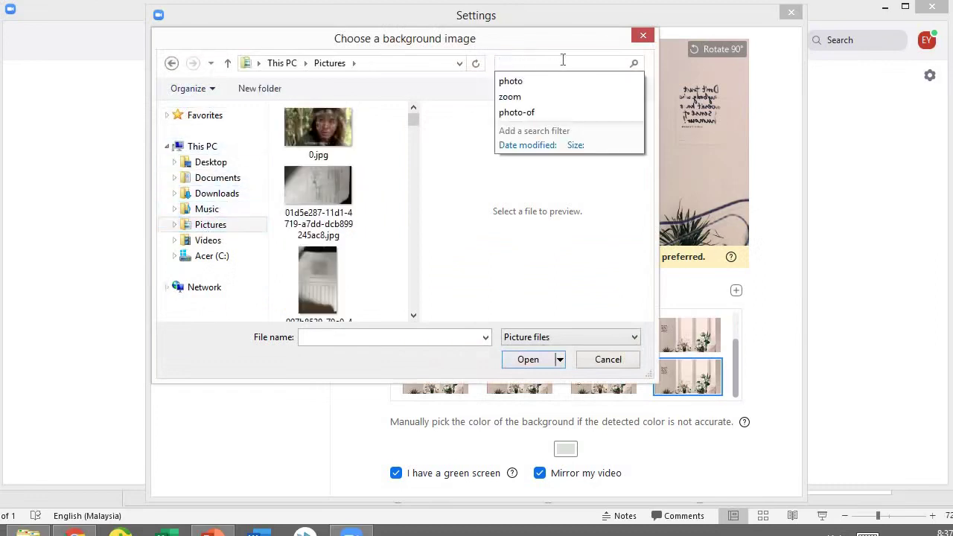
type("o")
type("oom")
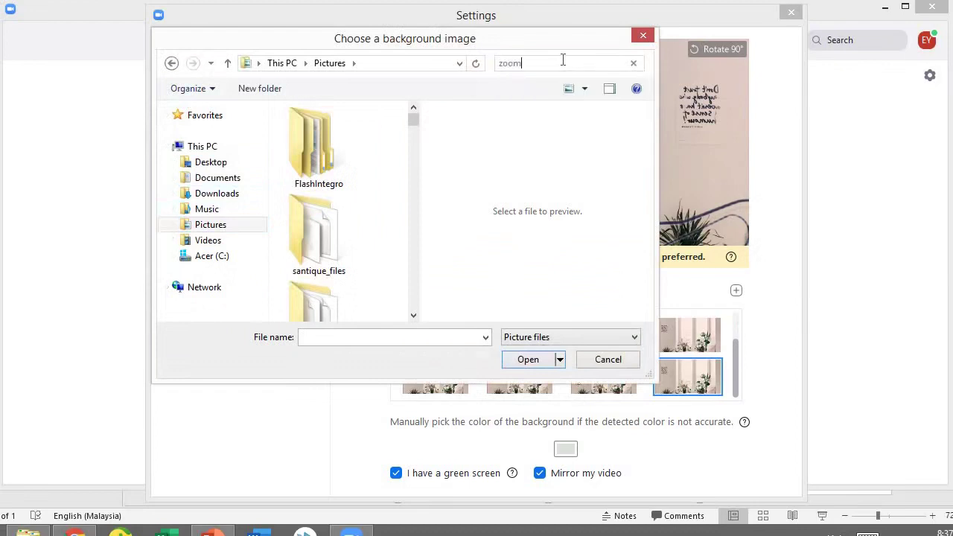
type("b")
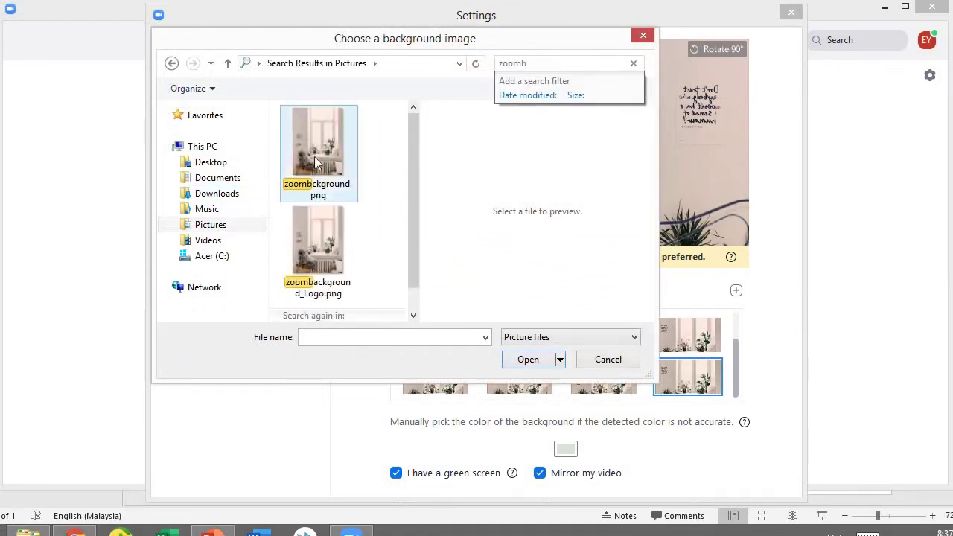
double_click(314, 164)
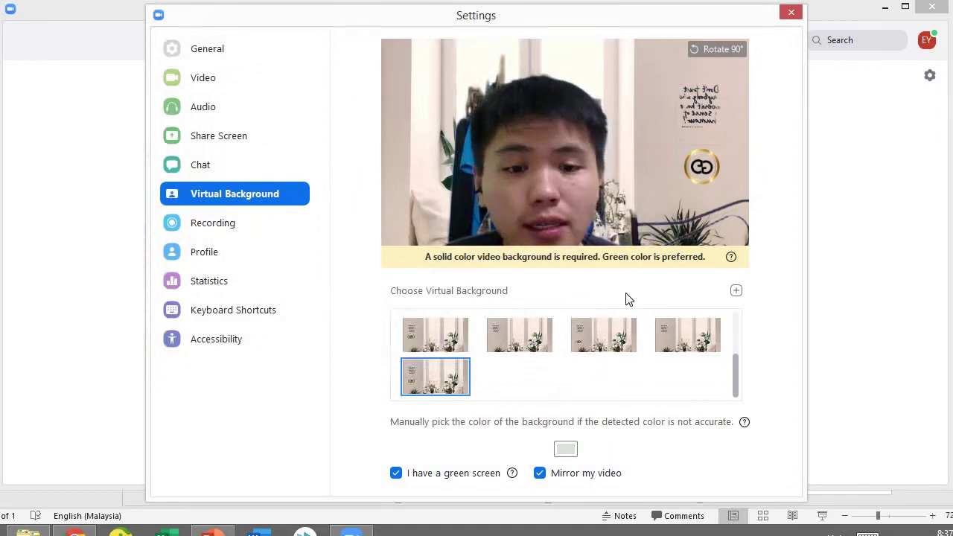
Step: Close the settings, start a new meeting, and maximize its video window
left_click(791, 14)
left_click(285, 215)
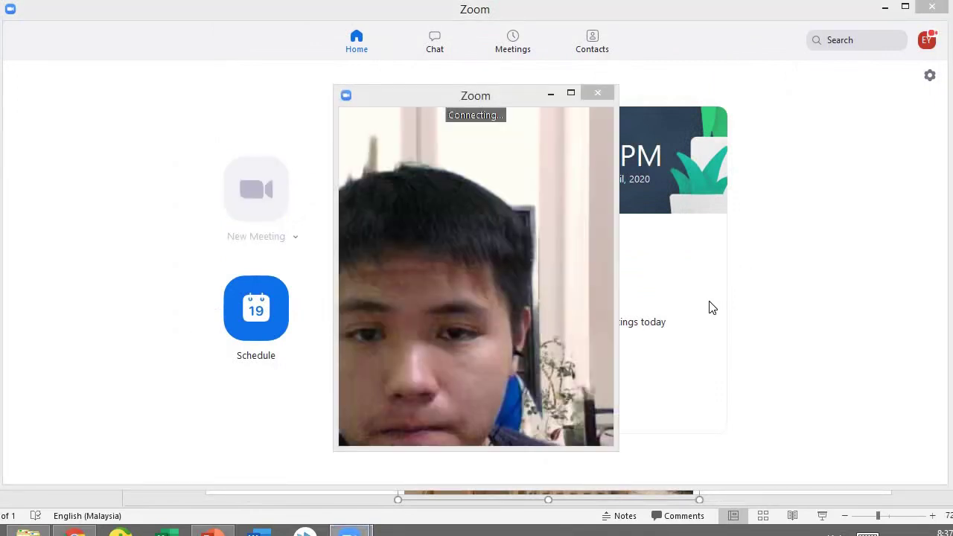
left_click(571, 94)
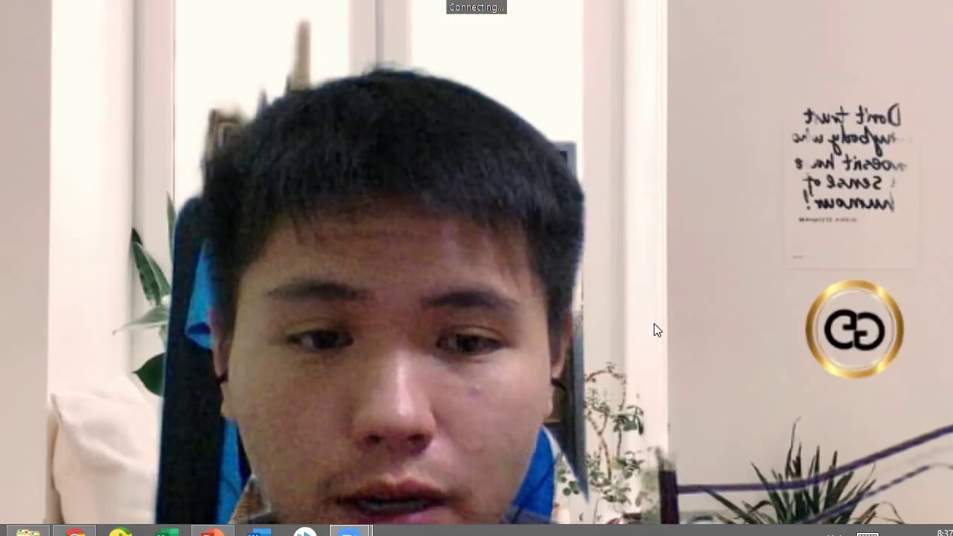